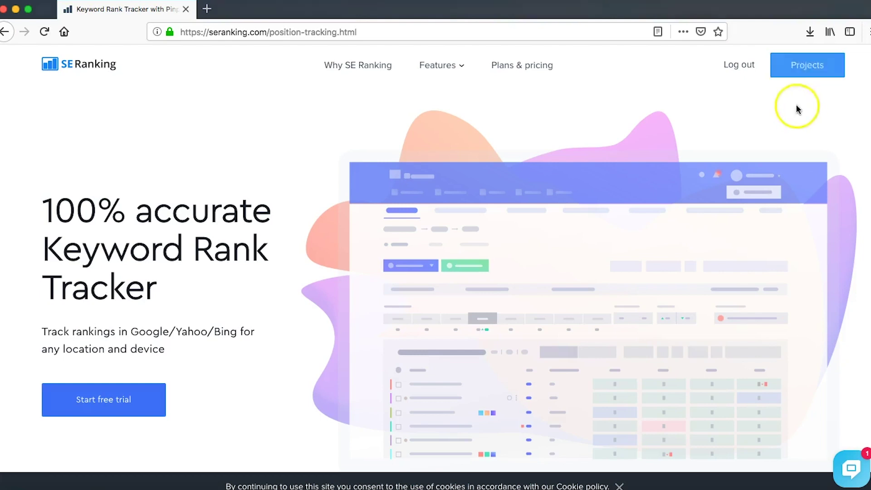
click(810, 68)
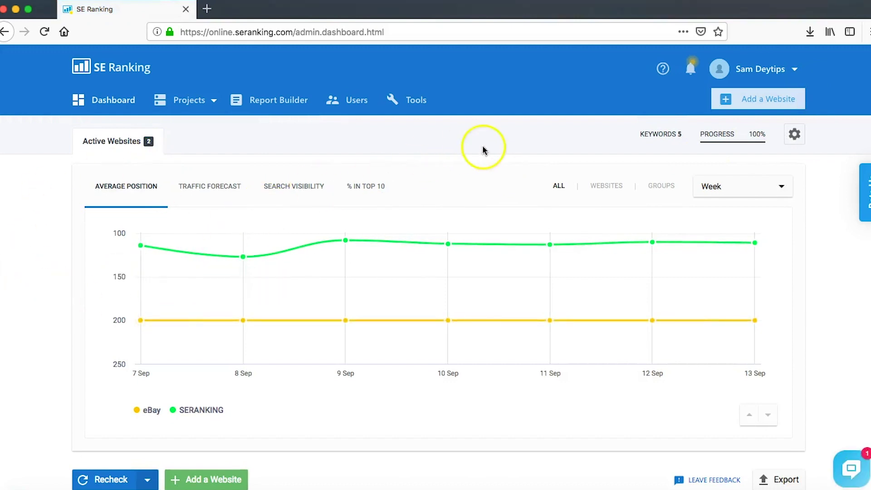
click(750, 103)
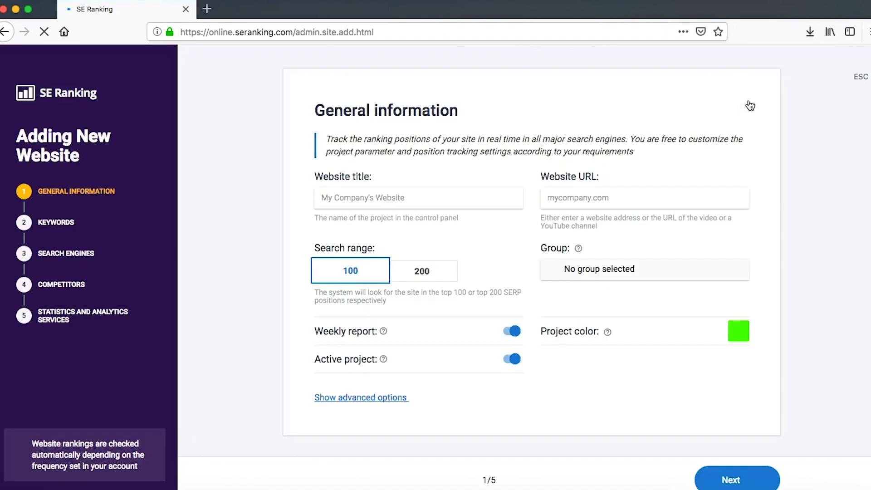
click(353, 197)
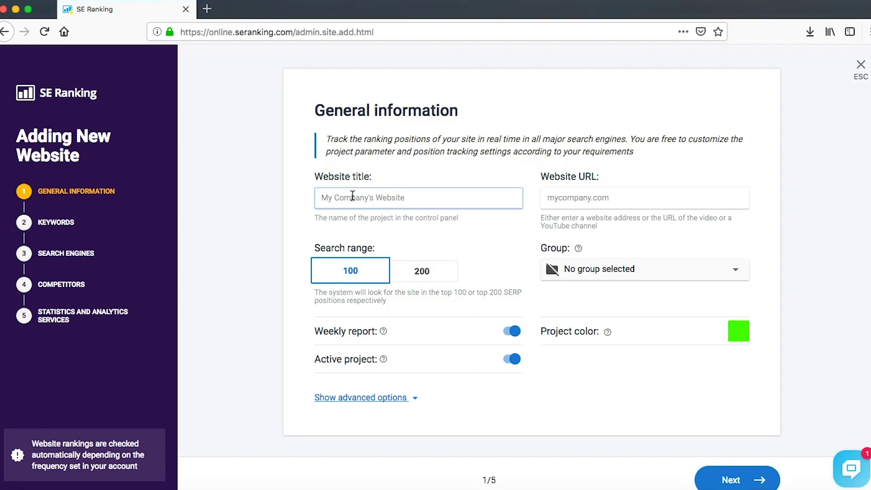
text(Amazon)
click(420, 192)
click(578, 191)
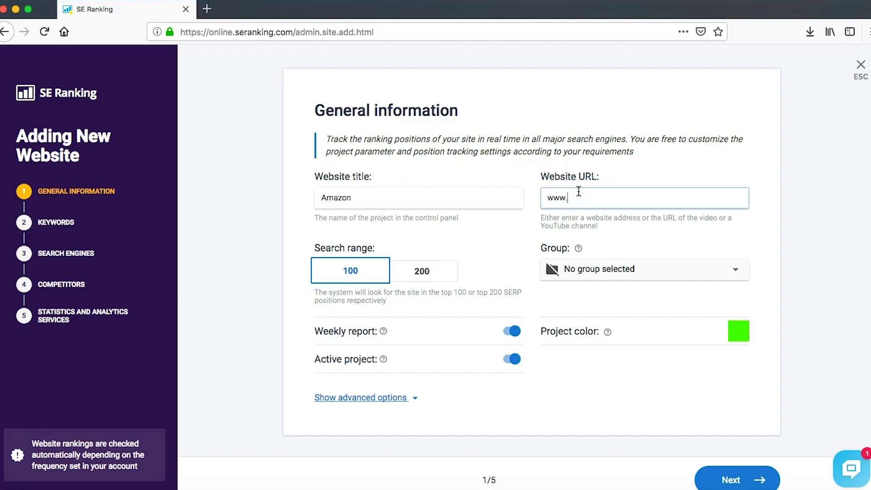
click(493, 254)
Set the project's search range to 200 and continue to the keywords stage.
click(358, 271)
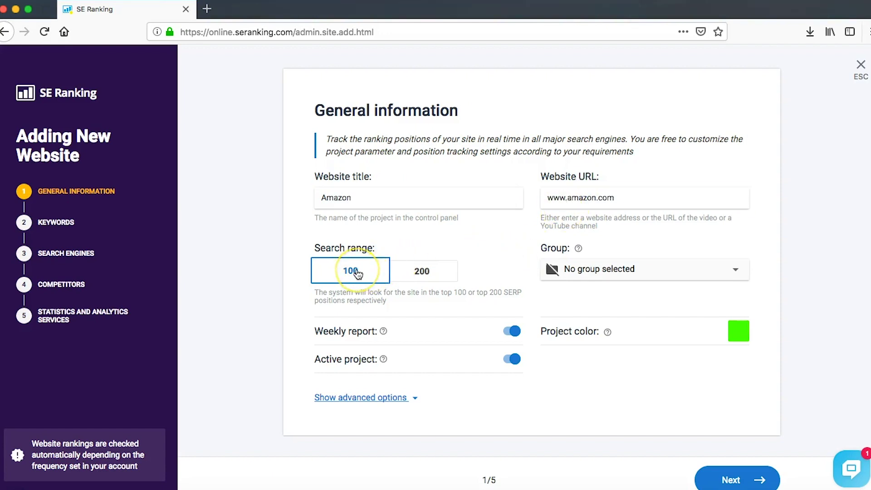
click(359, 250)
click(433, 272)
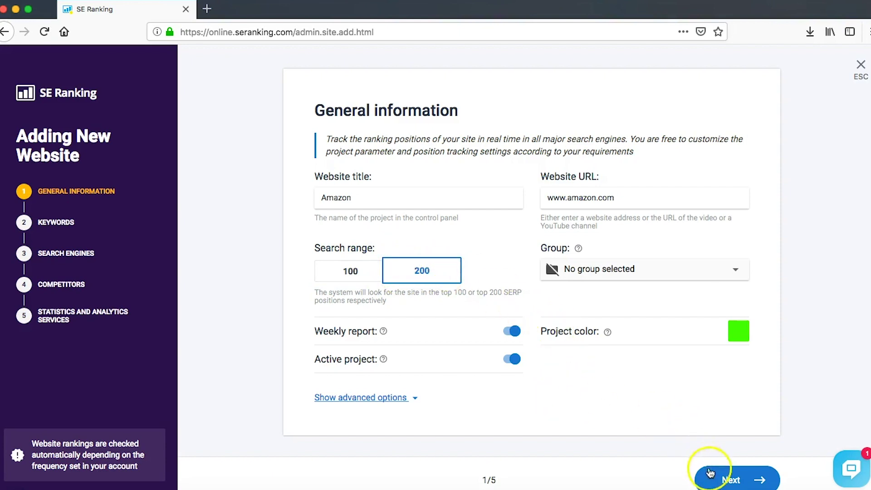
click(744, 483)
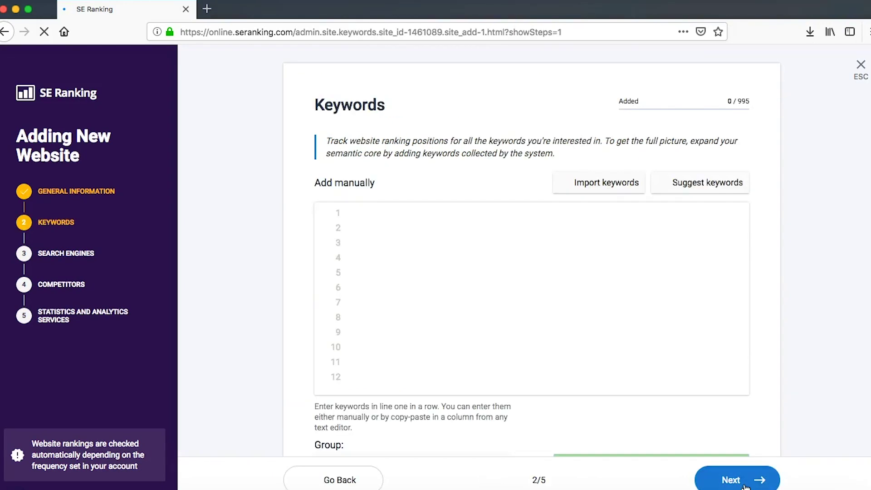
Enter Coat, Hat and Trainers manually as tracking keywords, one per line.
click(359, 213)
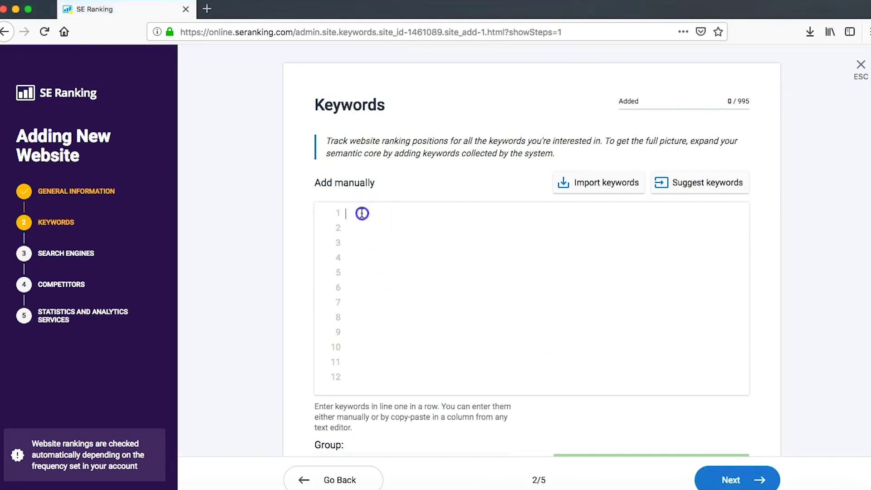
click(357, 213)
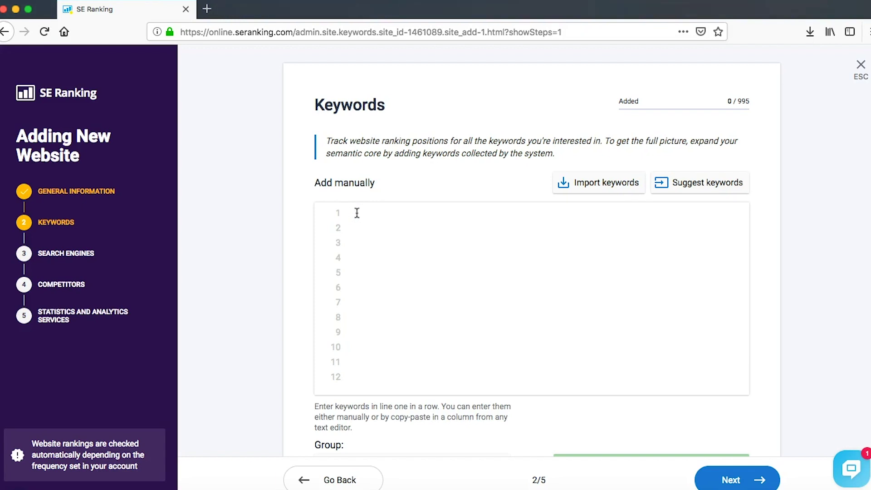
text(c)
click(366, 228)
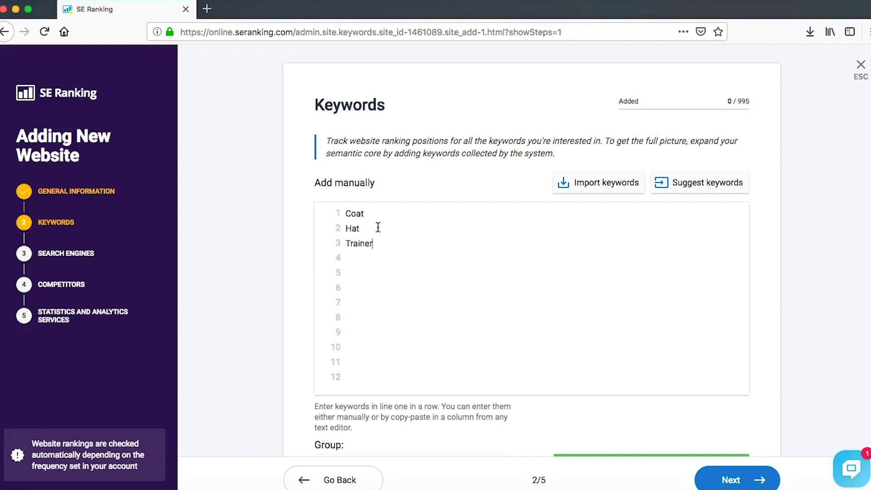
click(477, 283)
Look at the available options for importing keywords, leaving without importing any.
click(597, 183)
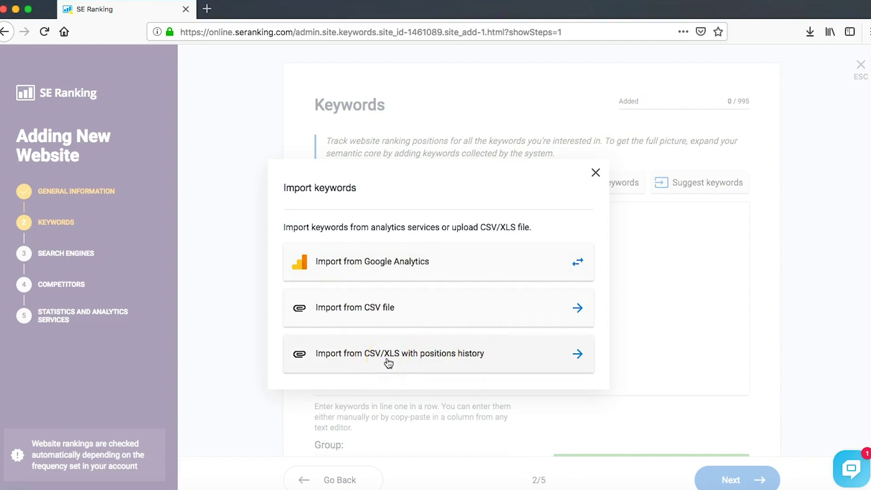
click(596, 173)
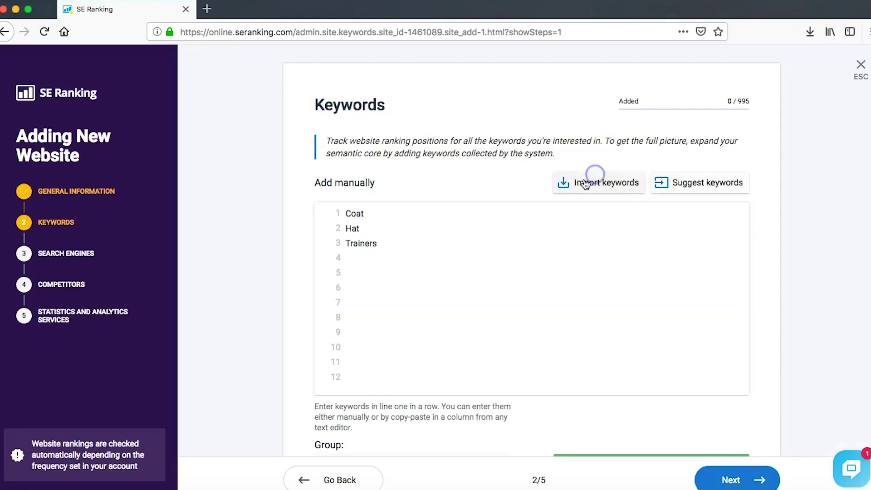
click(703, 183)
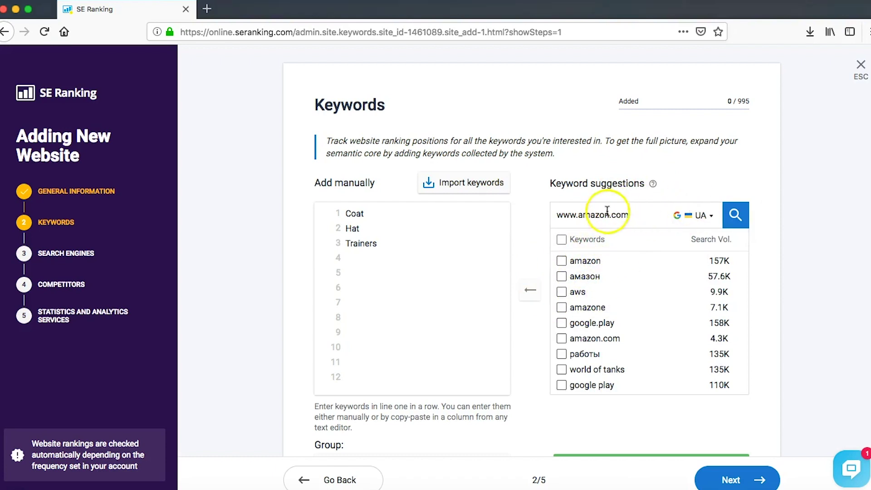
scroll(626, 305, down, 15)
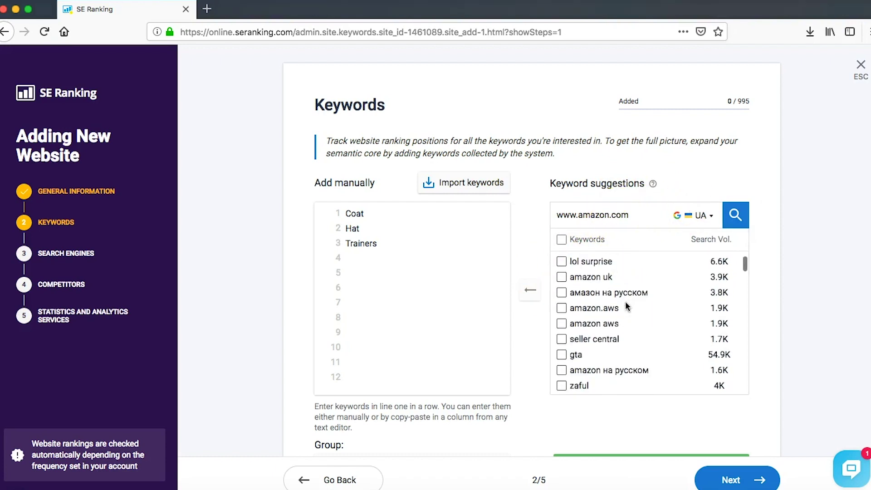
scroll(626, 305, down, 10)
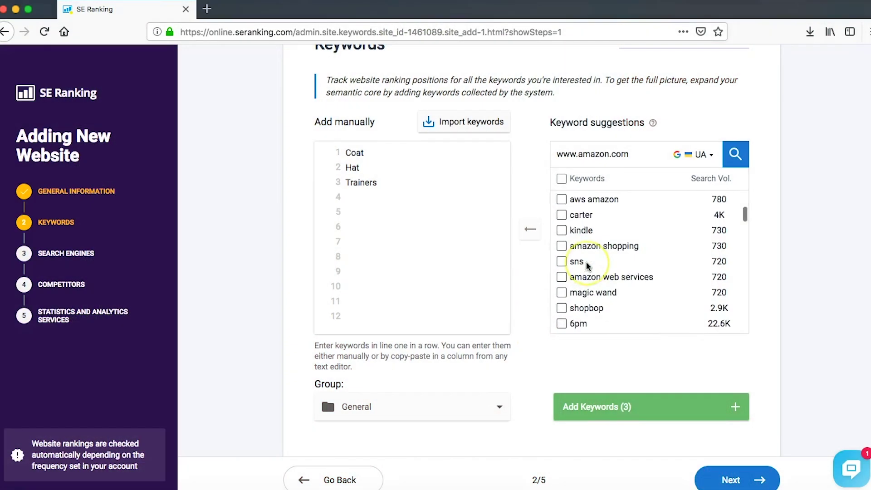
scroll(586, 266, down, 5)
scroll(586, 265, down, 2)
scroll(580, 254, up, 1)
click(563, 223)
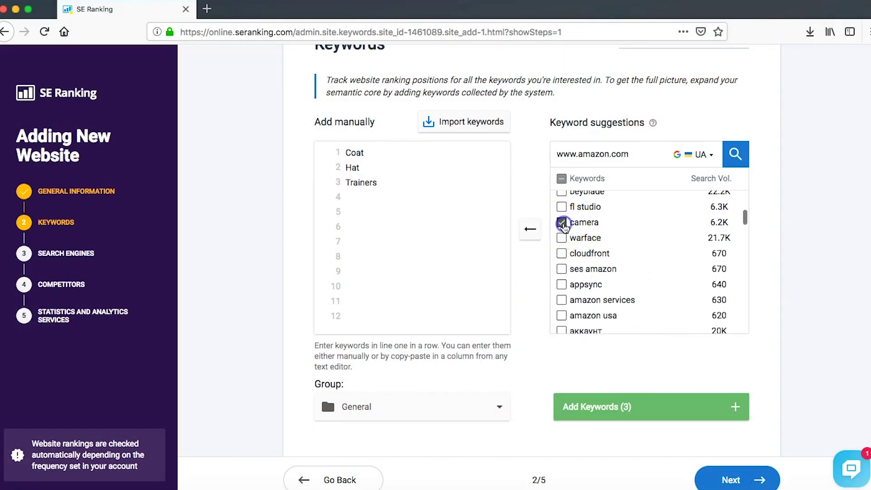
click(529, 237)
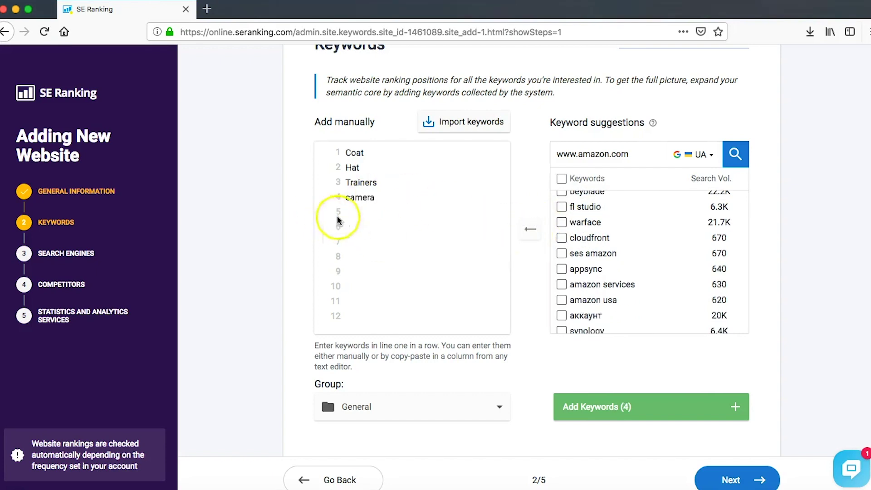
Add the four listed keywords to the project's General group and continue to the search engines stage.
scroll(551, 366, down, 1)
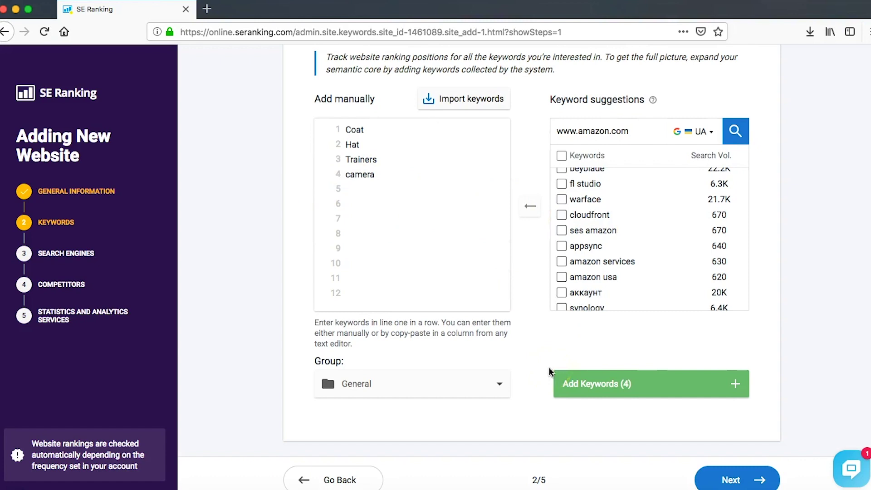
click(667, 384)
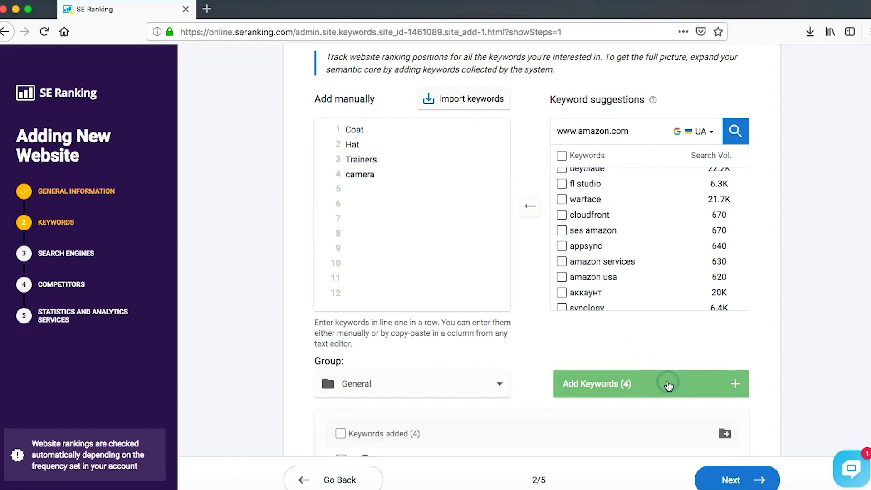
scroll(668, 385, down, 2)
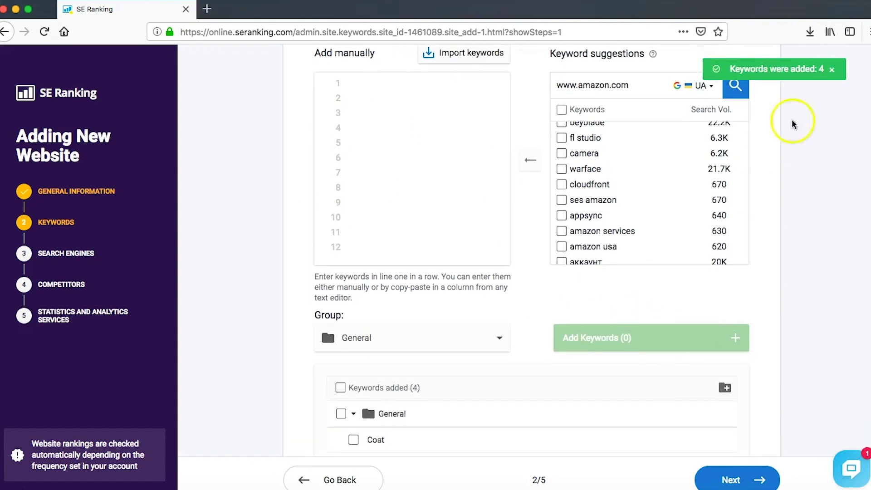
scroll(794, 290, down, 4)
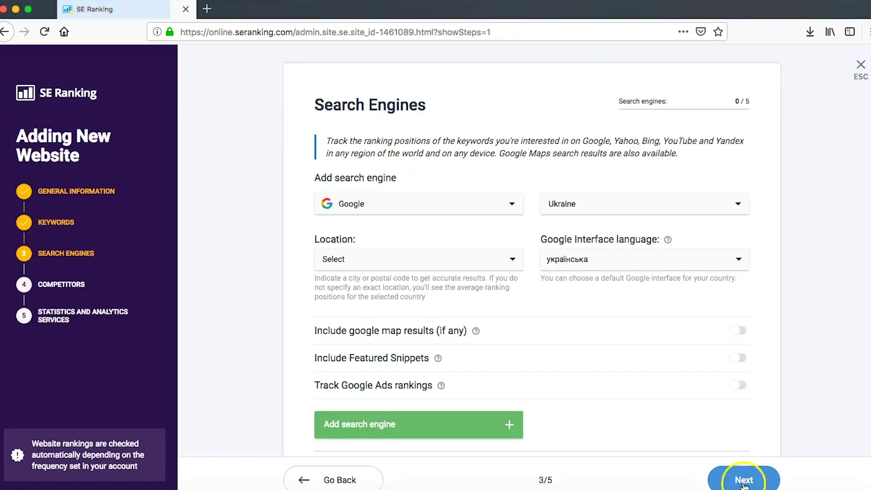
Choose Google as the search engine and United Kingdom as its country.
scroll(801, 252, down, 1)
scroll(801, 252, down, 1)
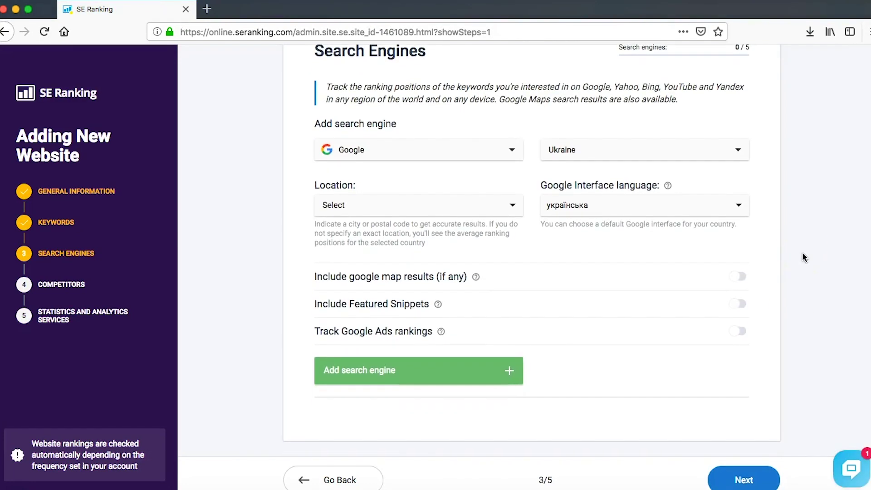
click(488, 153)
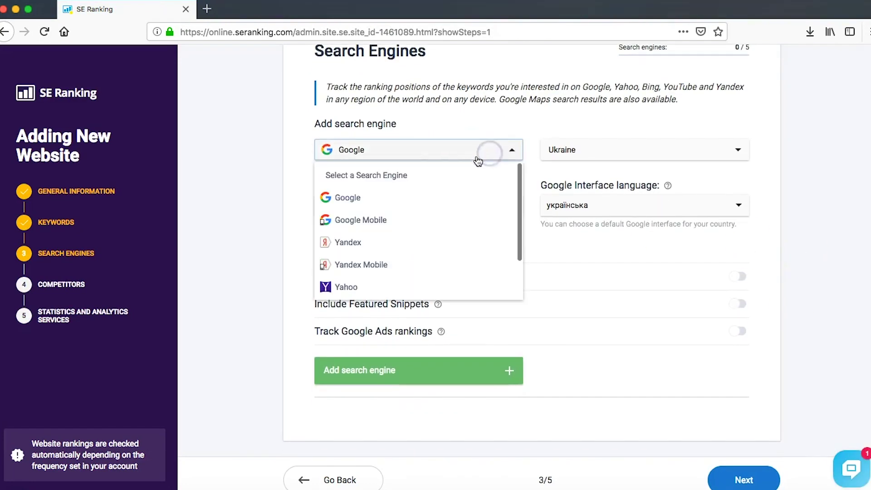
scroll(386, 254, down, 2)
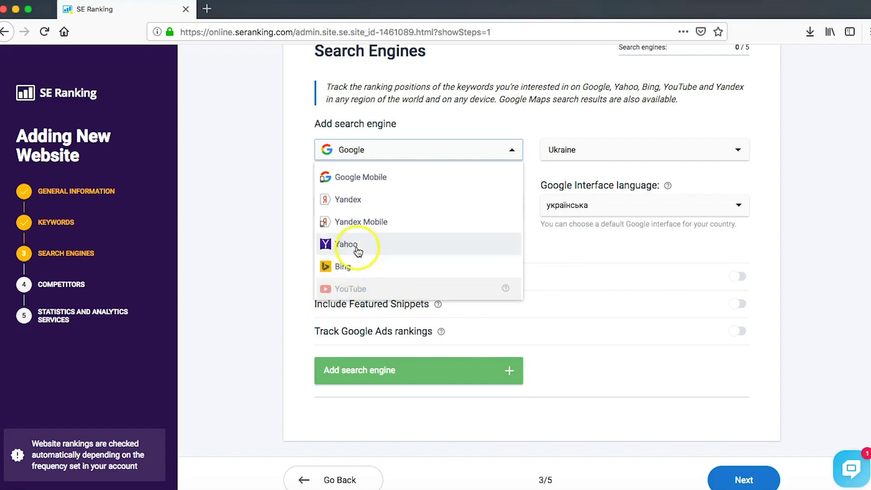
scroll(368, 223, up, 2)
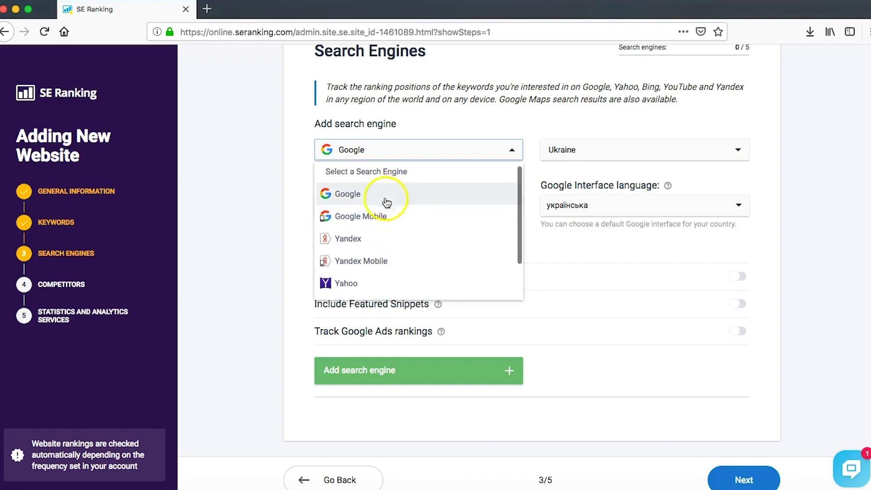
click(392, 194)
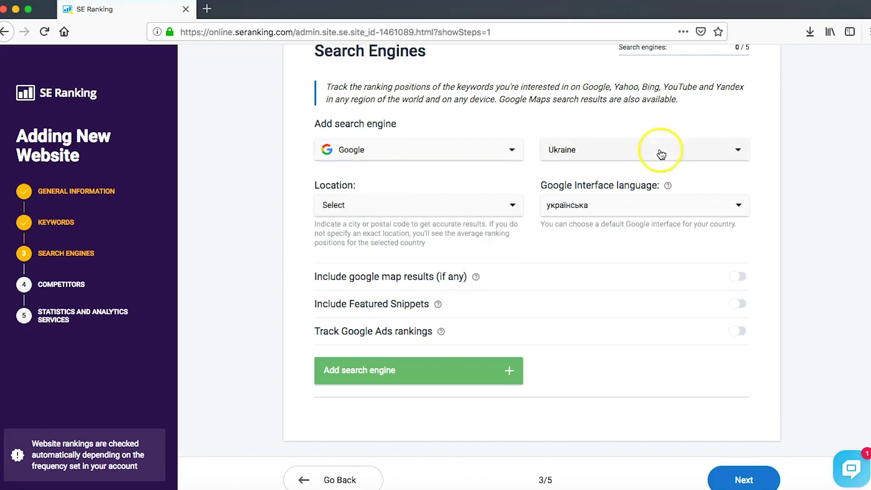
click(730, 149)
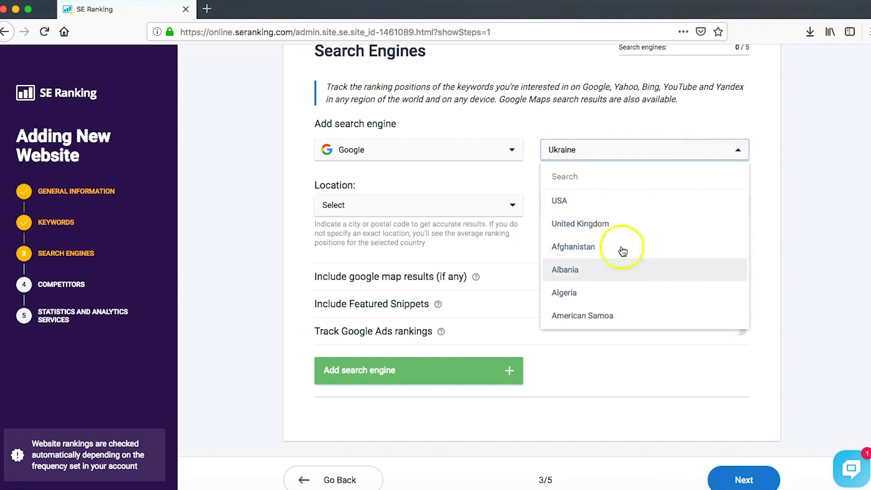
click(577, 226)
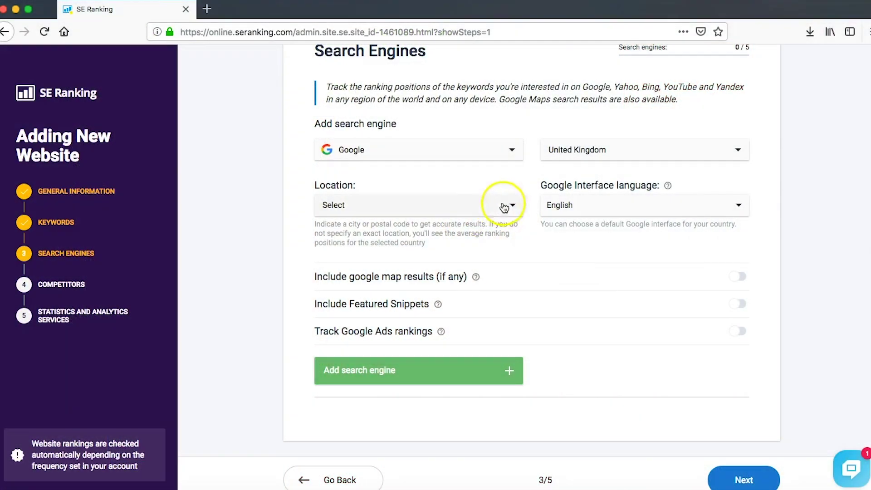
Set the search engine location to London, UK and continue to the competitors stage.
click(509, 206)
click(355, 233)
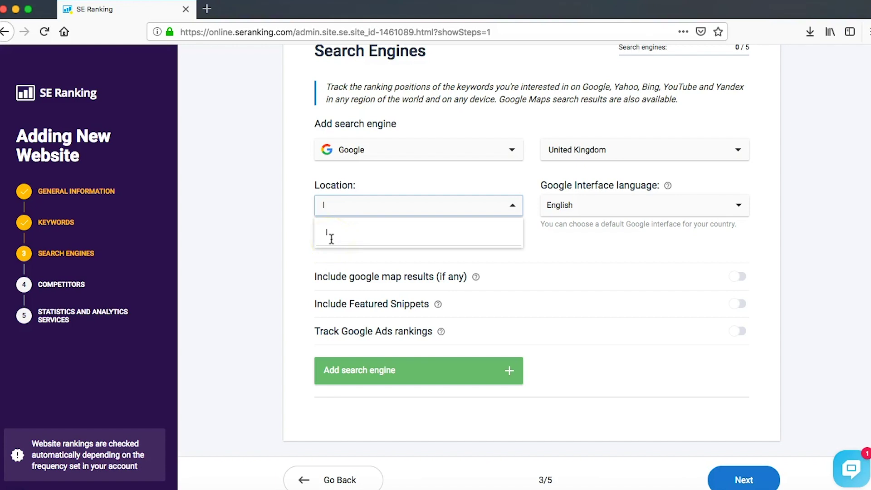
text(ndo)
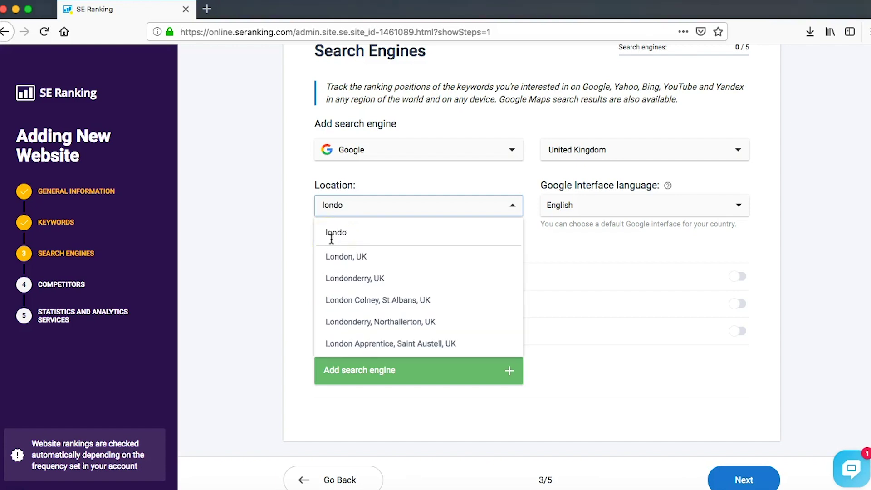
click(346, 255)
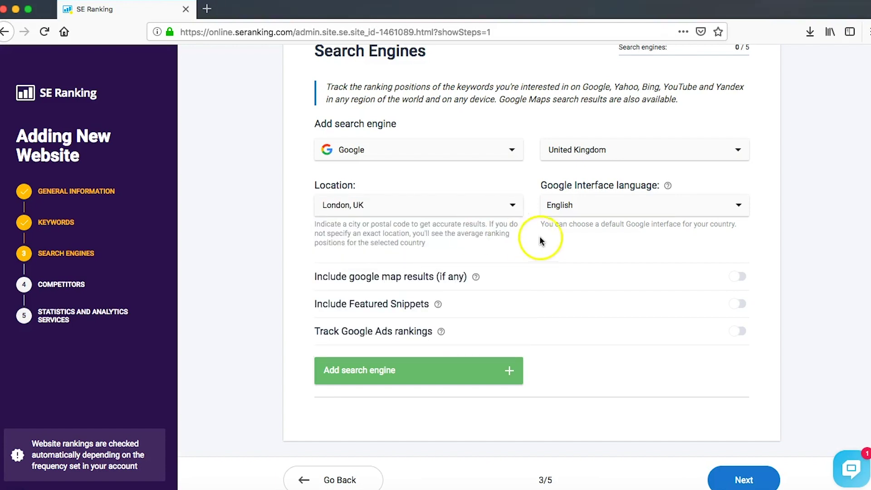
click(760, 481)
click(346, 210)
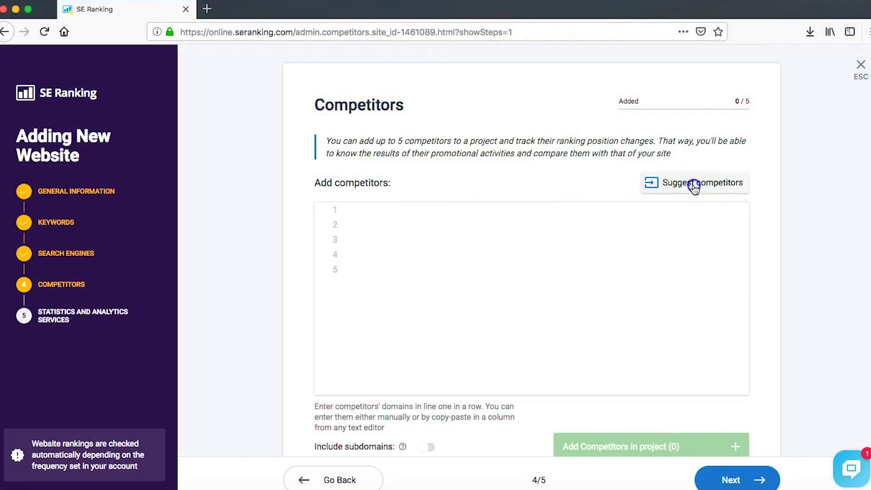
click(694, 184)
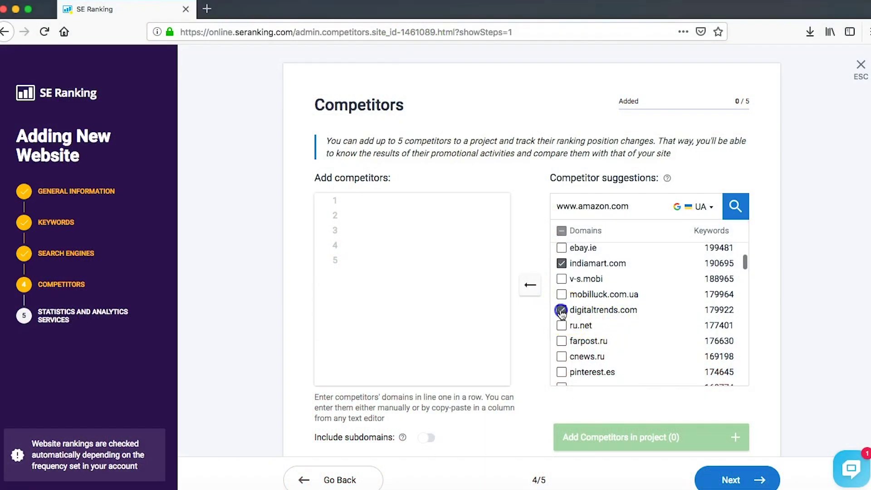
click(530, 285)
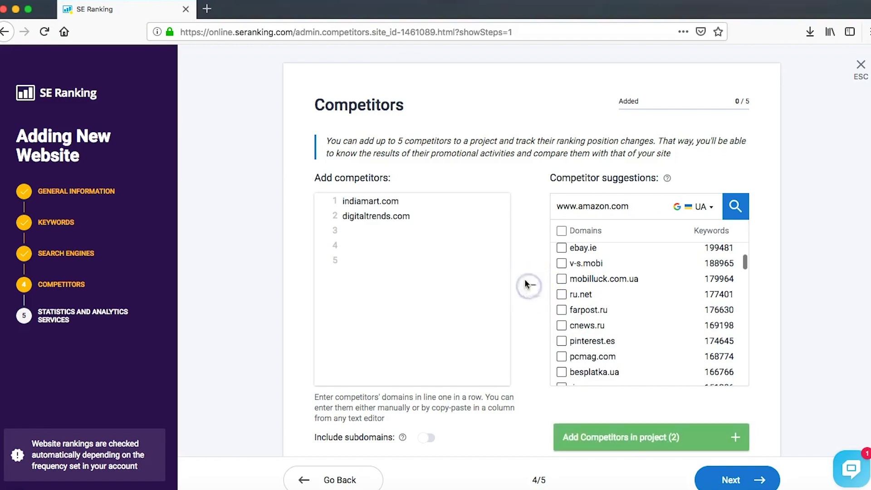
scroll(659, 406, down, 2)
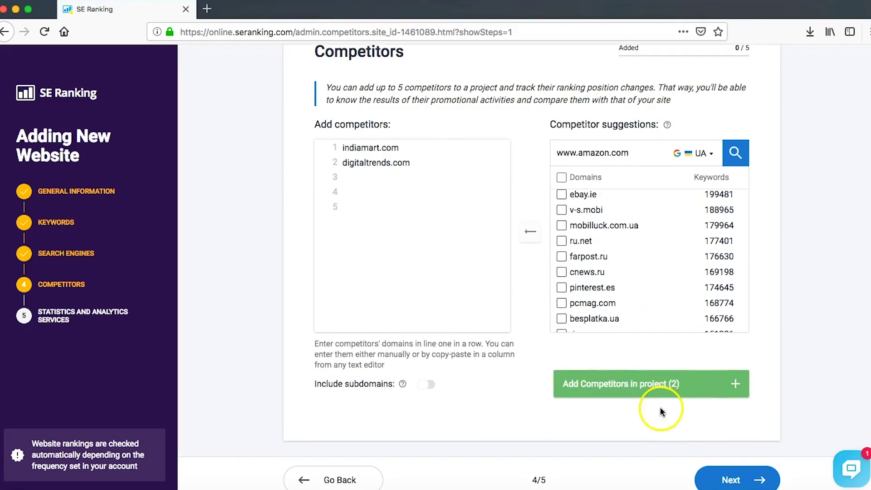
Add indiamart.com and digitaltrends.com to the project as competitors and continue past the competitors stage.
click(724, 383)
scroll(662, 388, down, 3)
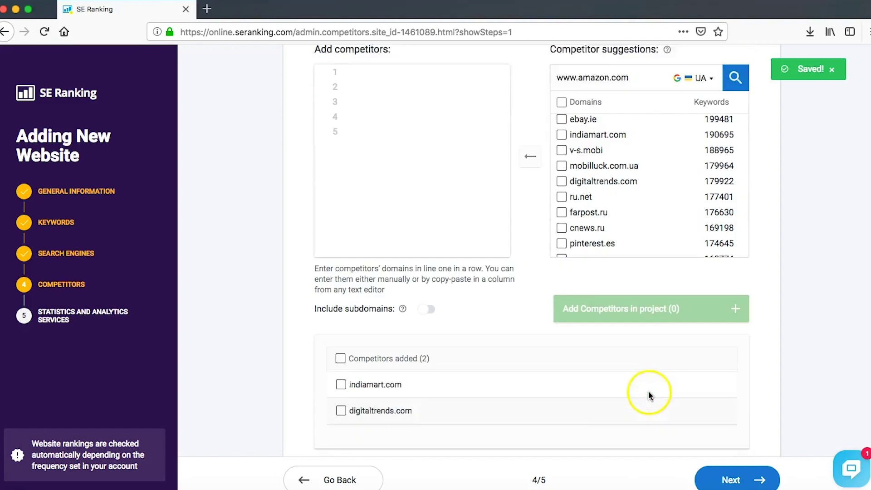
click(731, 480)
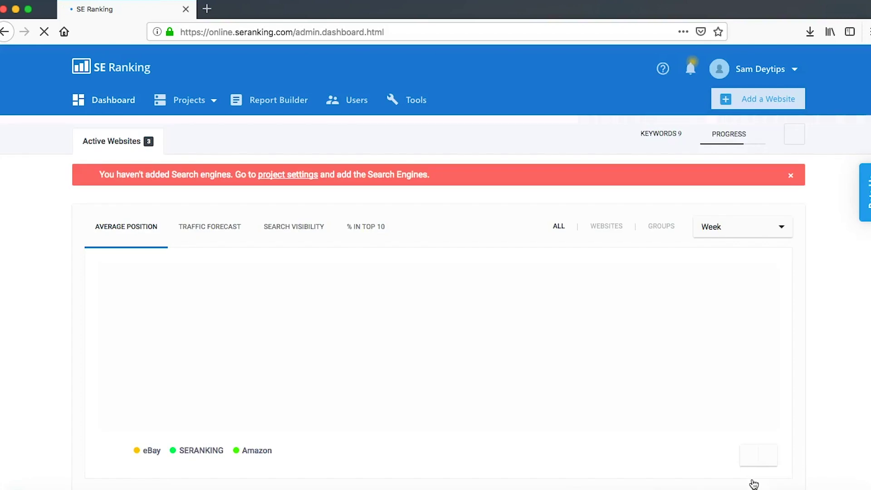
Review the dashboard's average position, traffic forecast and search visibility charts for the tracked websites.
scroll(150, 268, down, 3)
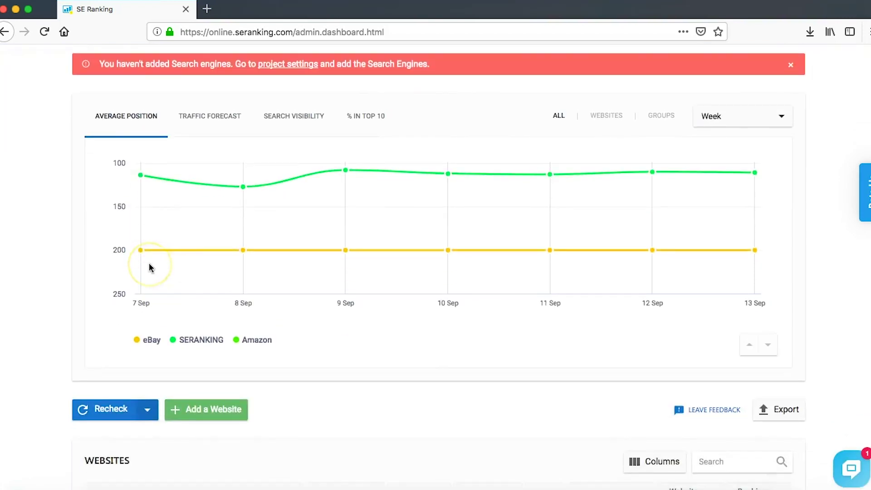
mouse_move(149, 166)
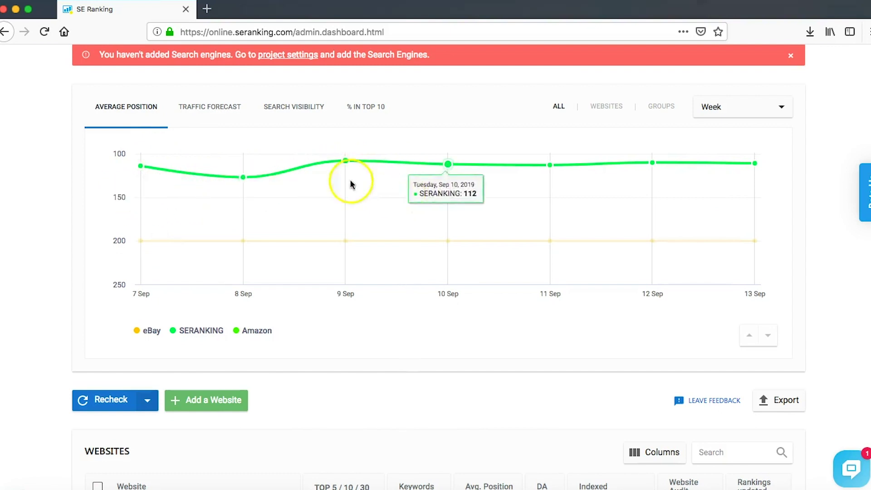
scroll(136, 182, up, 1)
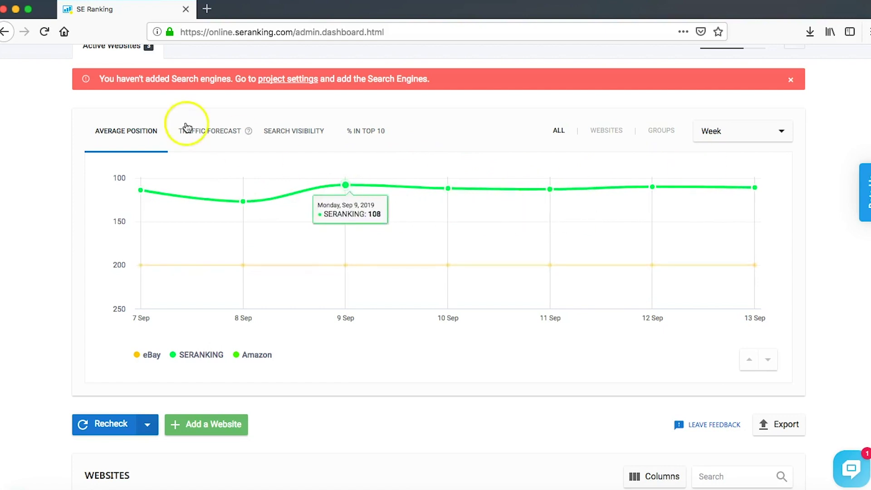
click(212, 134)
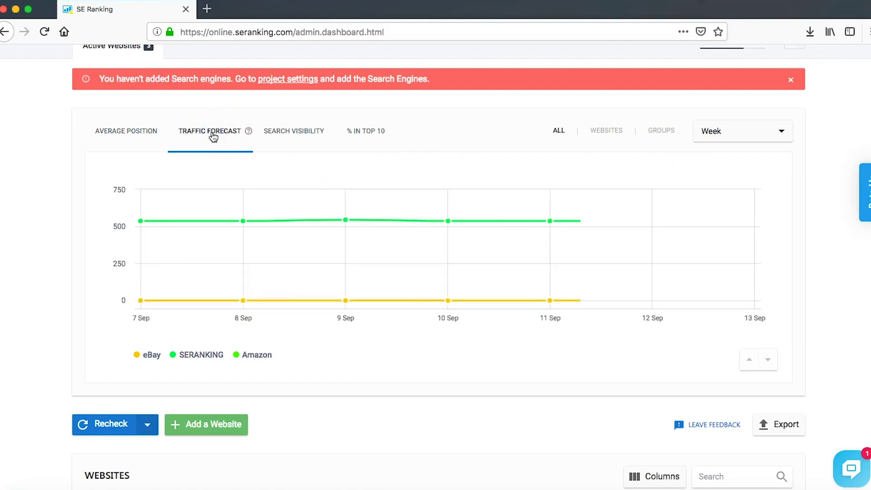
mouse_move(126, 207)
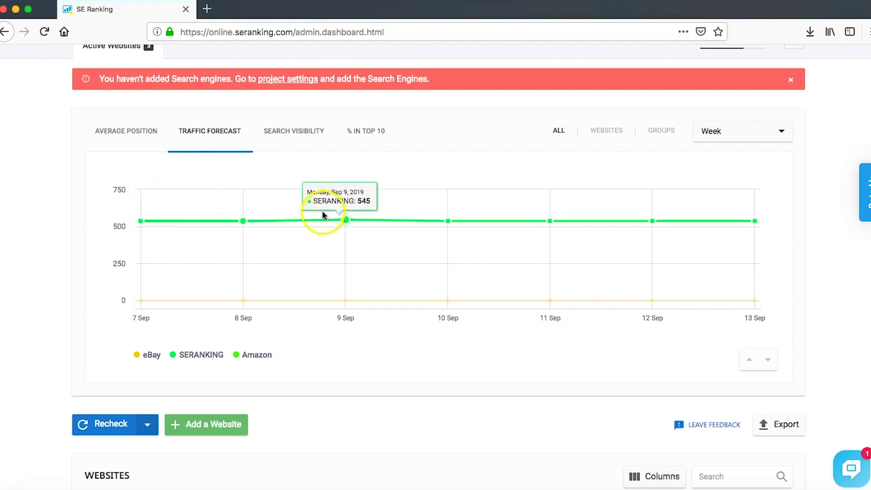
click(288, 132)
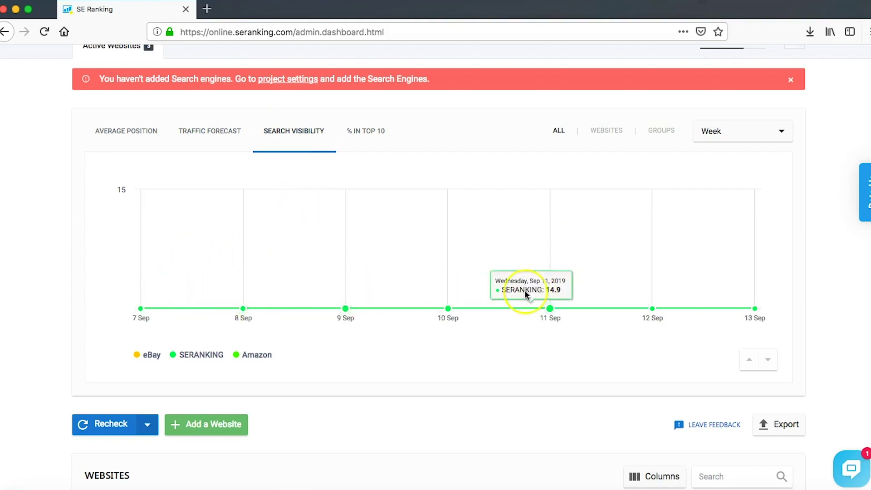
Examine the dashboard's websites table, including the Amazon project's keywords, domain authority and indexed pages.
scroll(525, 292, up, 2)
scroll(526, 295, up, 1)
scroll(526, 295, down, 7)
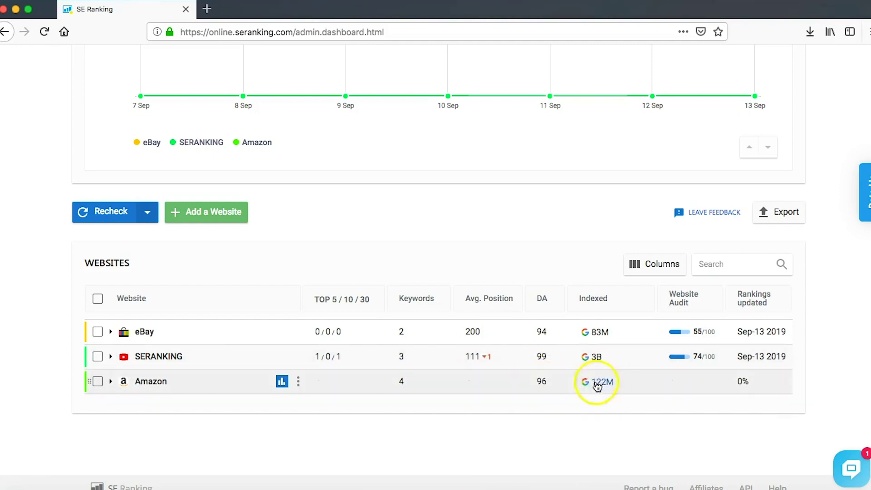
scroll(25, 261, up, 7)
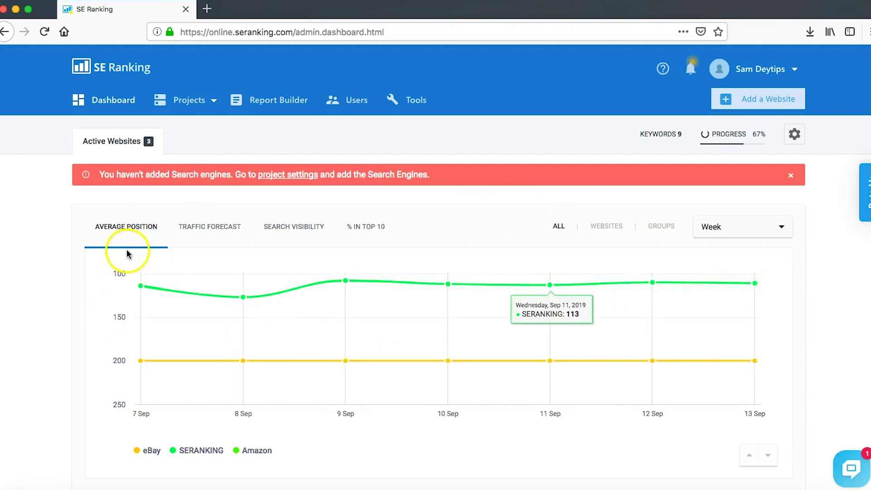
Go through the traffic forecast and search visibility charts again, ending on the % in top 10 chart.
click(215, 232)
click(294, 238)
click(382, 234)
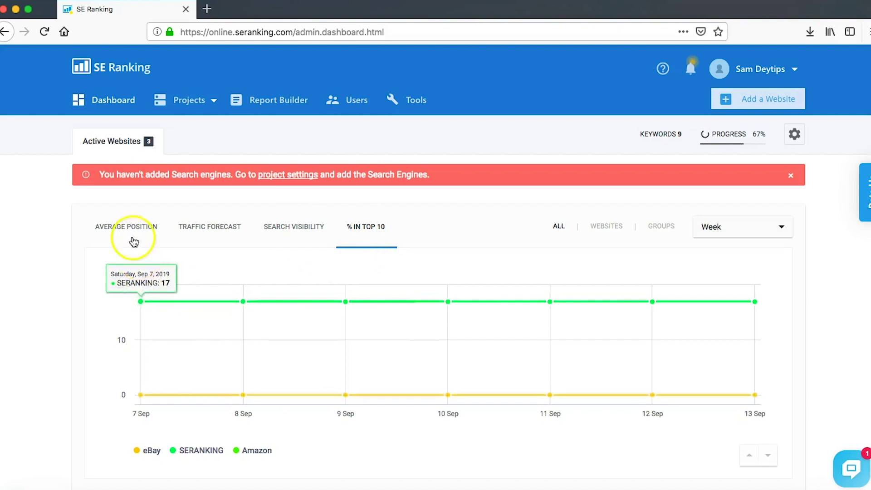
Browse the Amazon project's available sections and open its My competitors page.
click(191, 104)
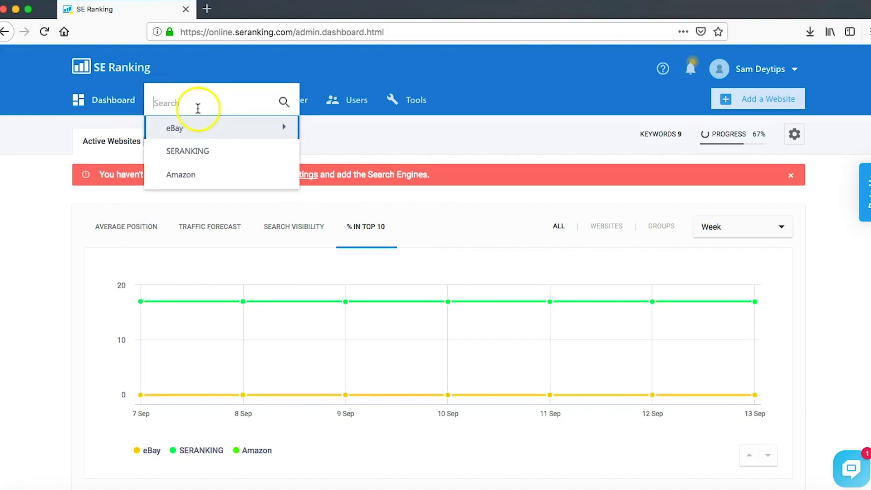
mouse_move(229, 182)
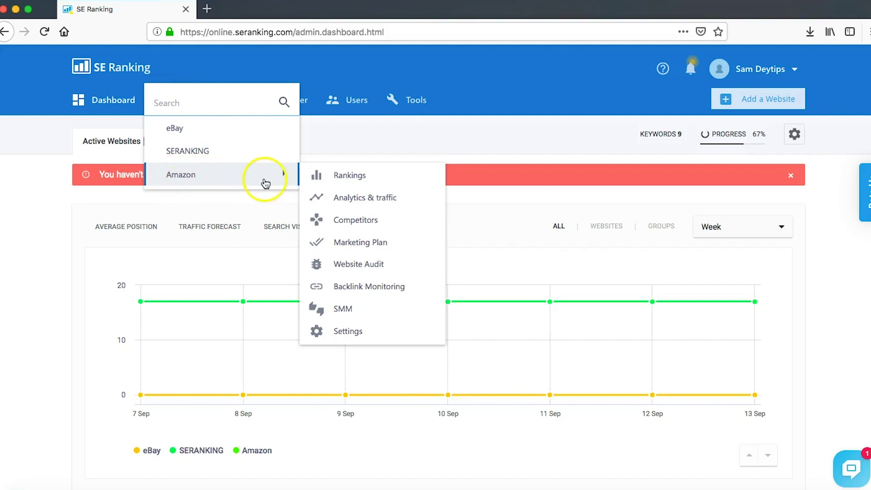
mouse_move(363, 185)
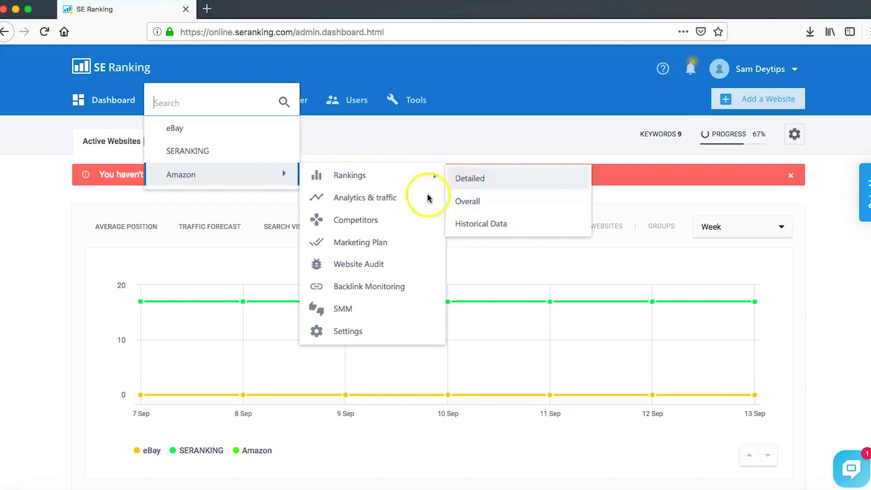
mouse_move(389, 203)
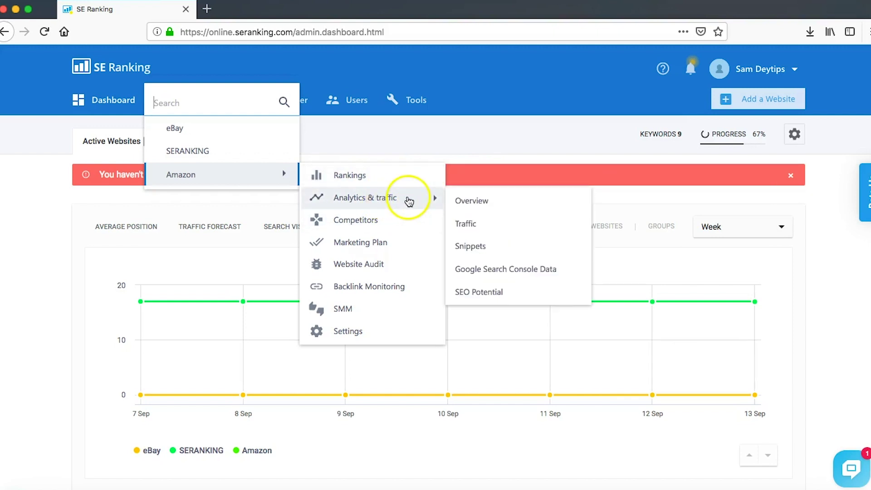
mouse_move(414, 222)
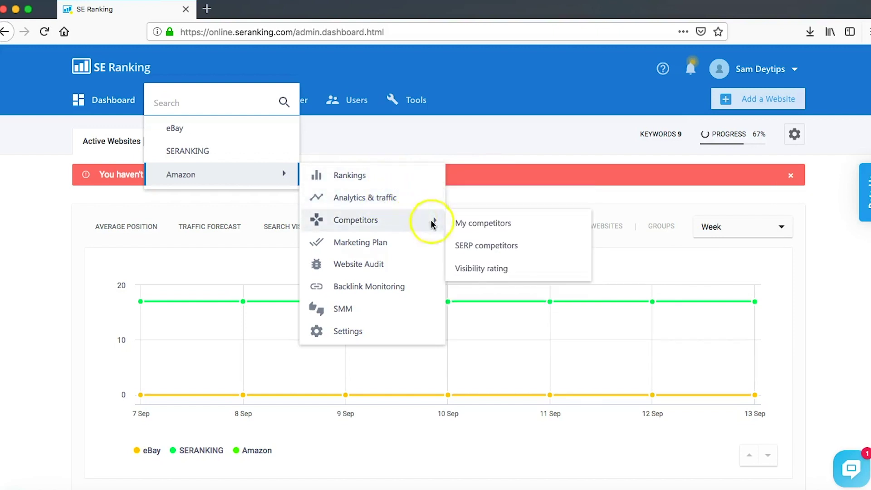
mouse_move(389, 249)
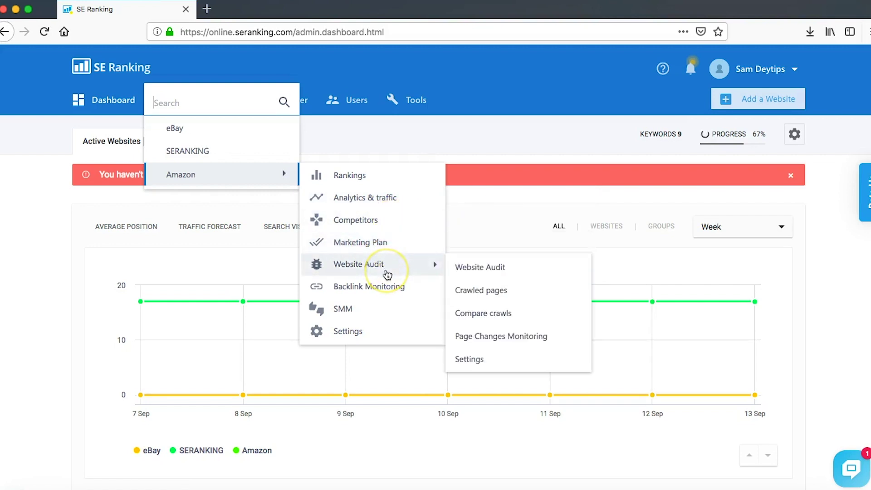
click(401, 287)
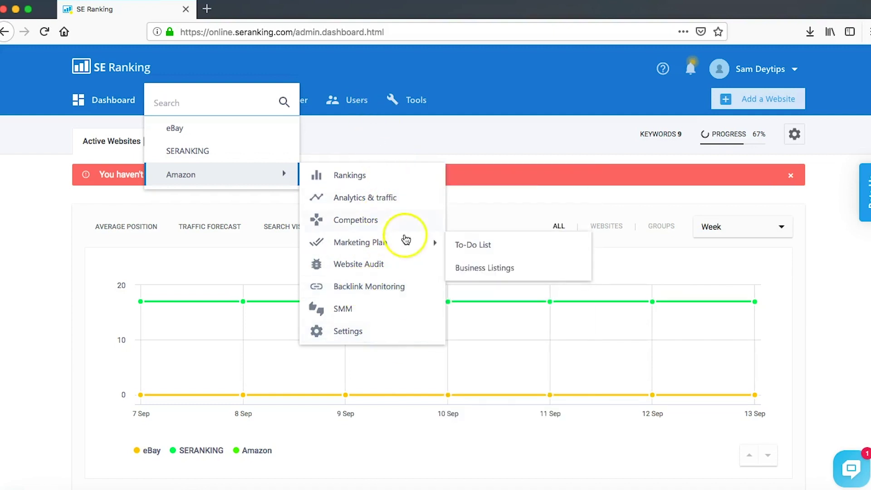
mouse_move(396, 189)
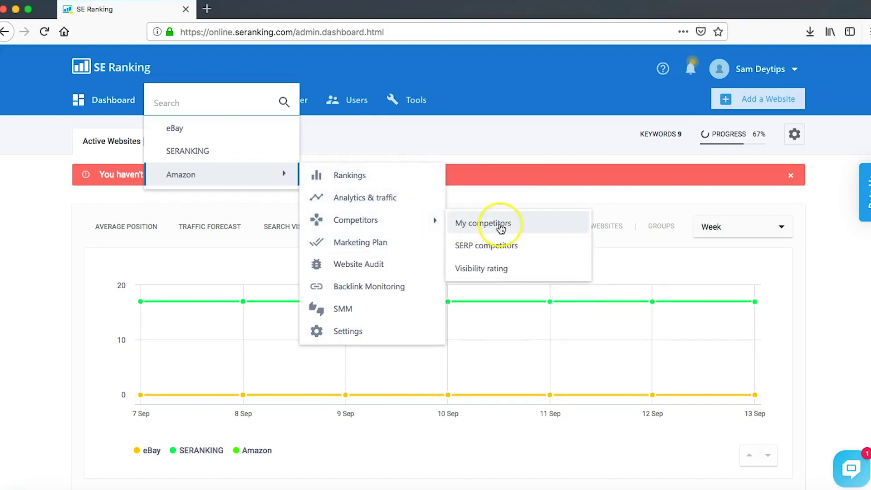
click(500, 226)
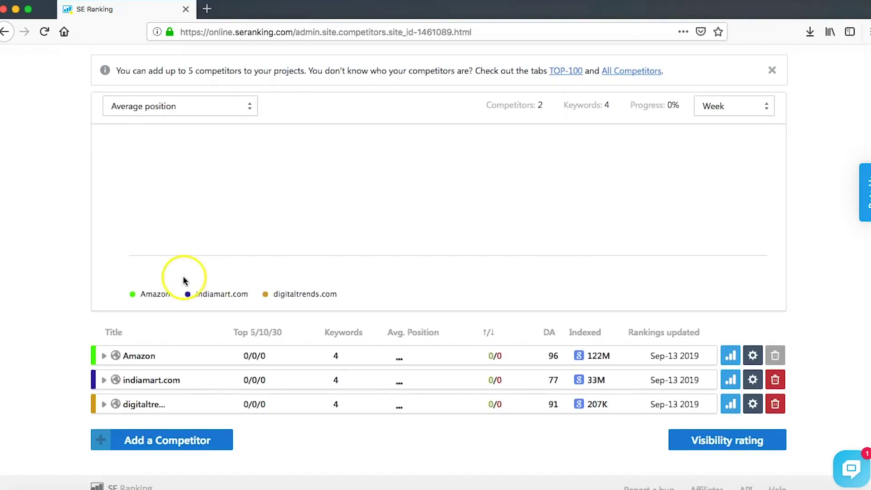